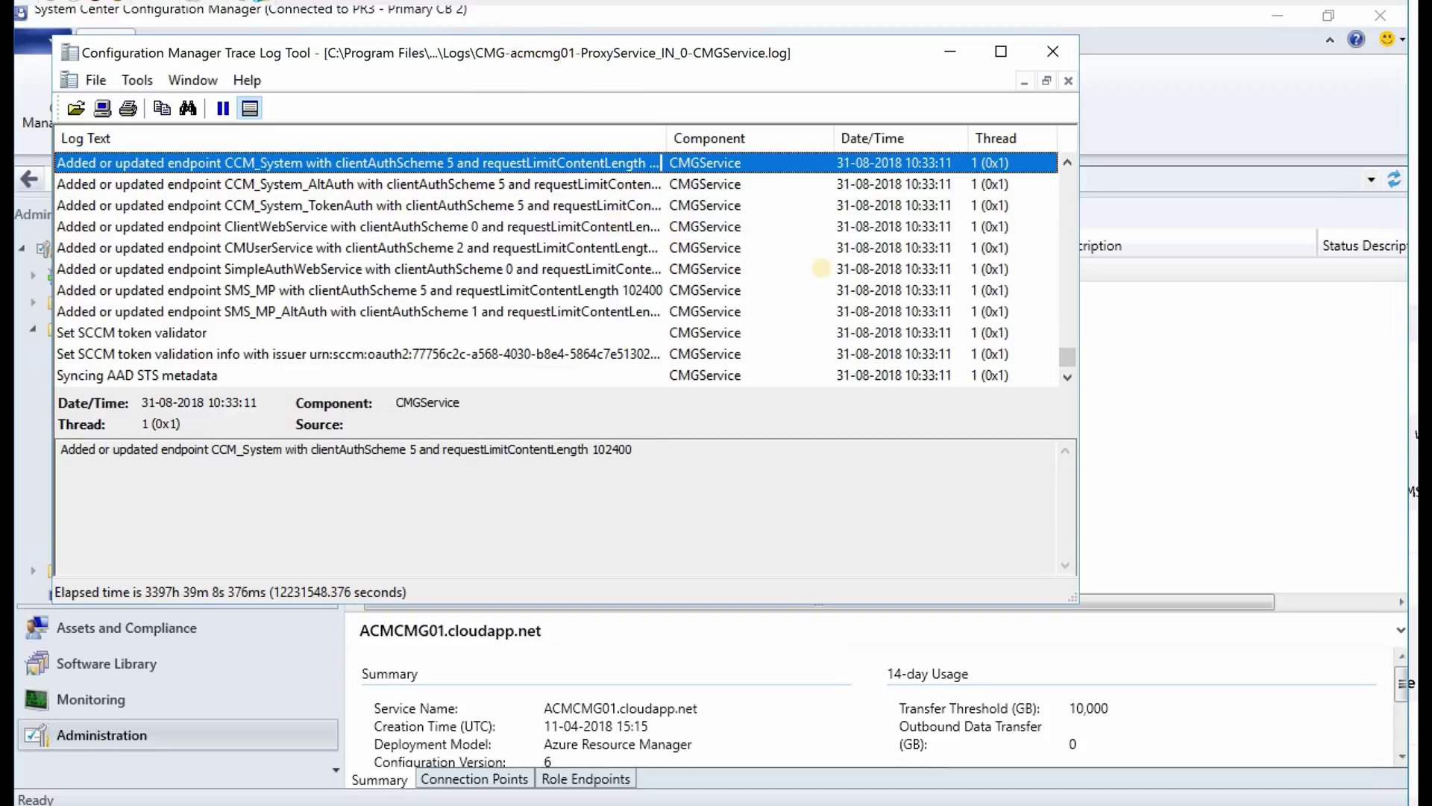
# Step: Scroll to the end of CMGService.log and mark the memory figures in the latest WorkingSet entry
pyautogui.moveTo(1067, 366); pyautogui.dragTo(1068, 378)
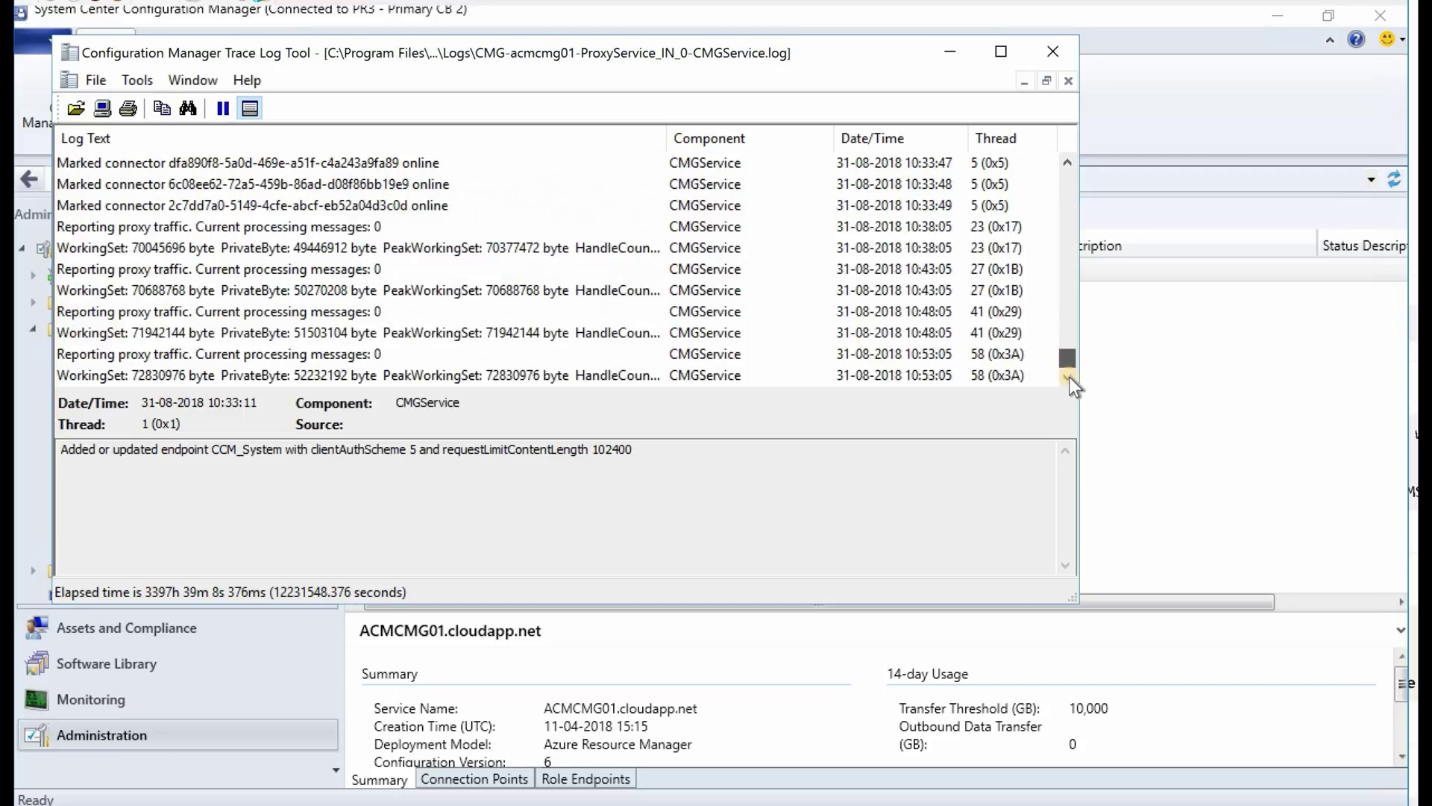
pyautogui.click(477, 373)
pyautogui.moveTo(289, 450); pyautogui.dragTo(778, 433)
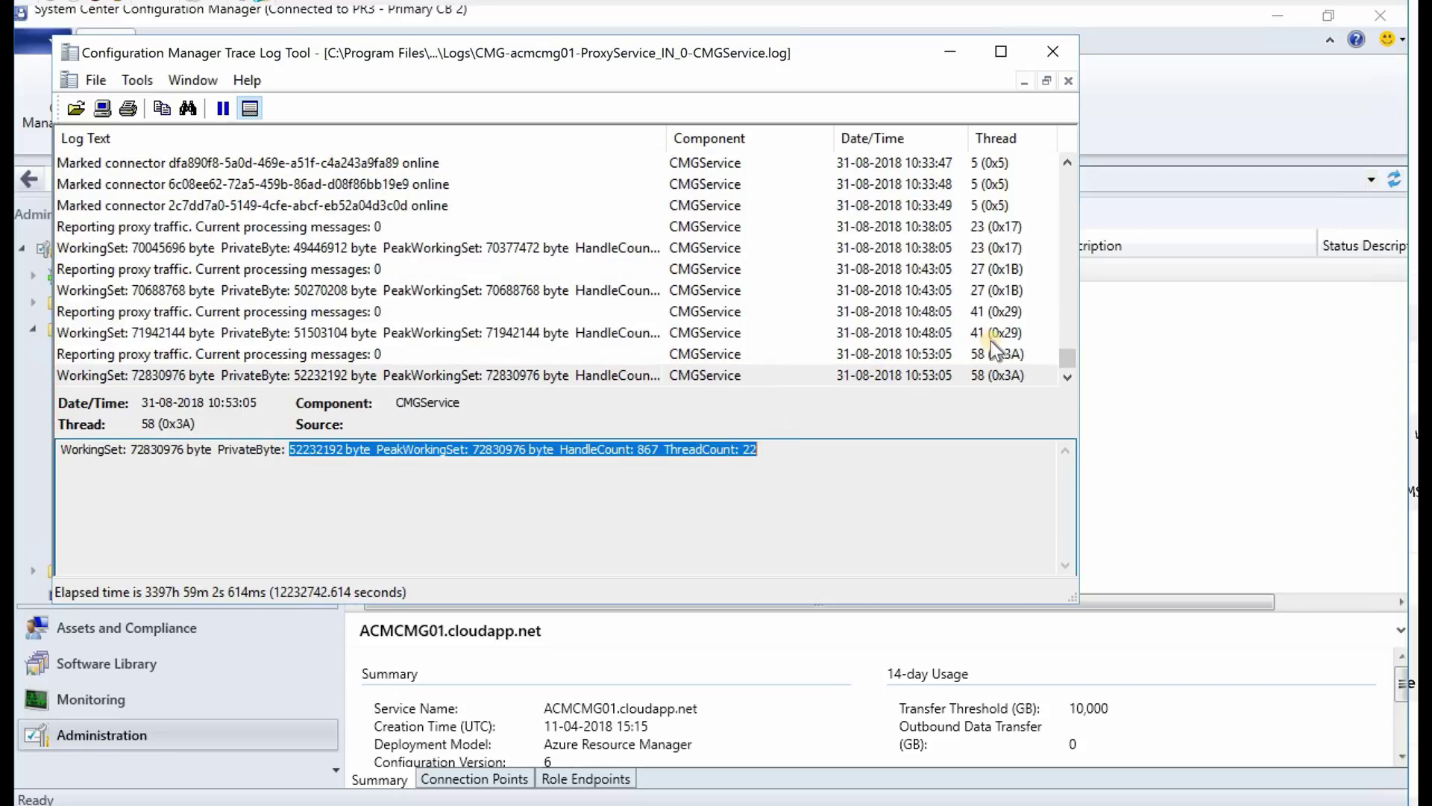
# Step: Open CloudMgr.log and view its latest connector-online entry
pyautogui.click(1062, 156)
pyautogui.click(1062, 157)
pyautogui.click(1067, 160)
pyautogui.click(430, 270)
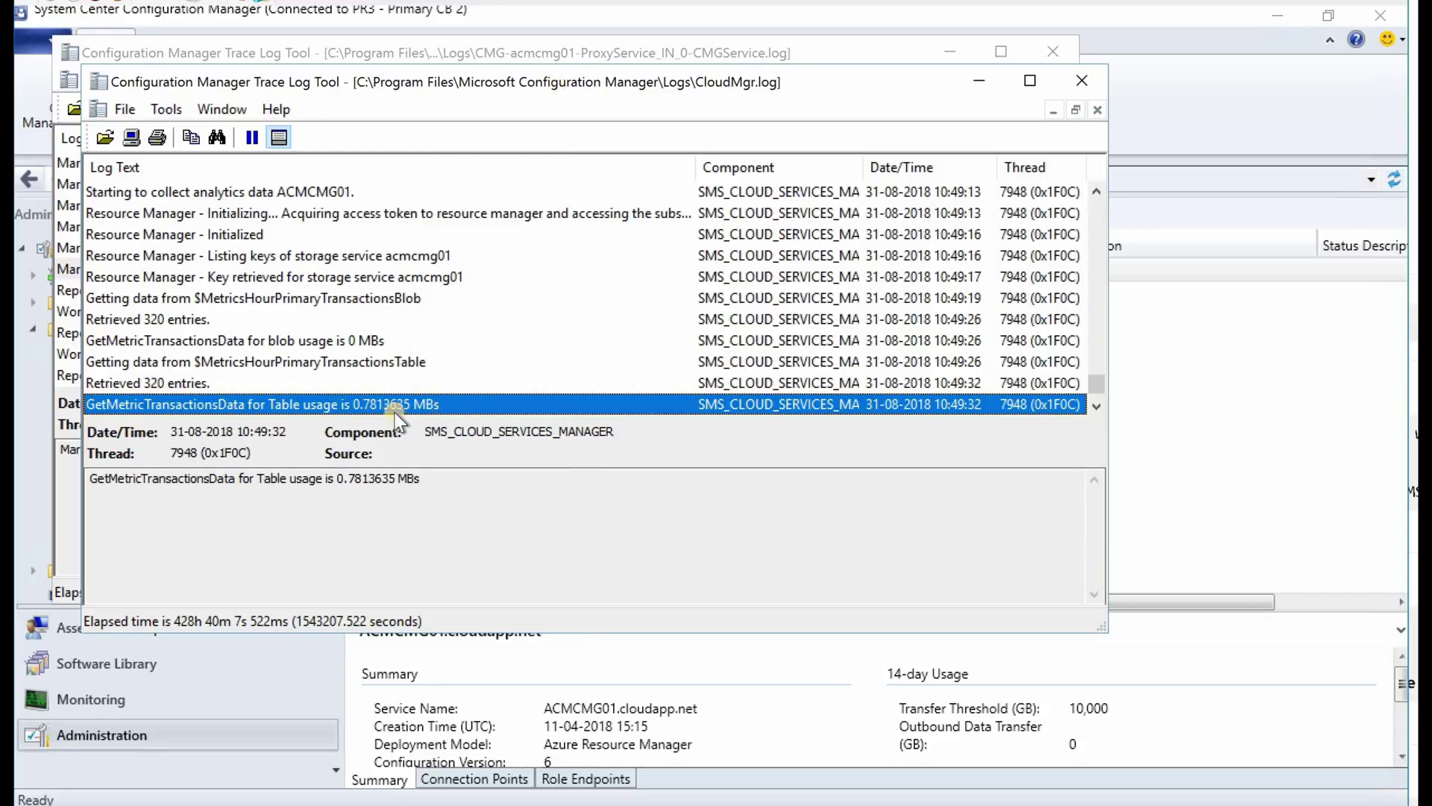
# Step: Step through CloudMgr.log's log collection and trace dump entries, then open CMGSetup.log beside it
pyautogui.press('Up')
pyautogui.press('Up')
pyautogui.press('Up')
pyautogui.press('Up')
pyautogui.press('Up')
pyautogui.press('Up')
pyautogui.press('Up')
pyautogui.press('Up')
pyautogui.press('Up')
pyautogui.press('Up')
pyautogui.press('Up')
pyautogui.press('Up')
pyautogui.press('Up')
pyautogui.press('Up')
pyautogui.press('Up')
pyautogui.press('Up')
pyautogui.press('Up')
pyautogui.press('Up')
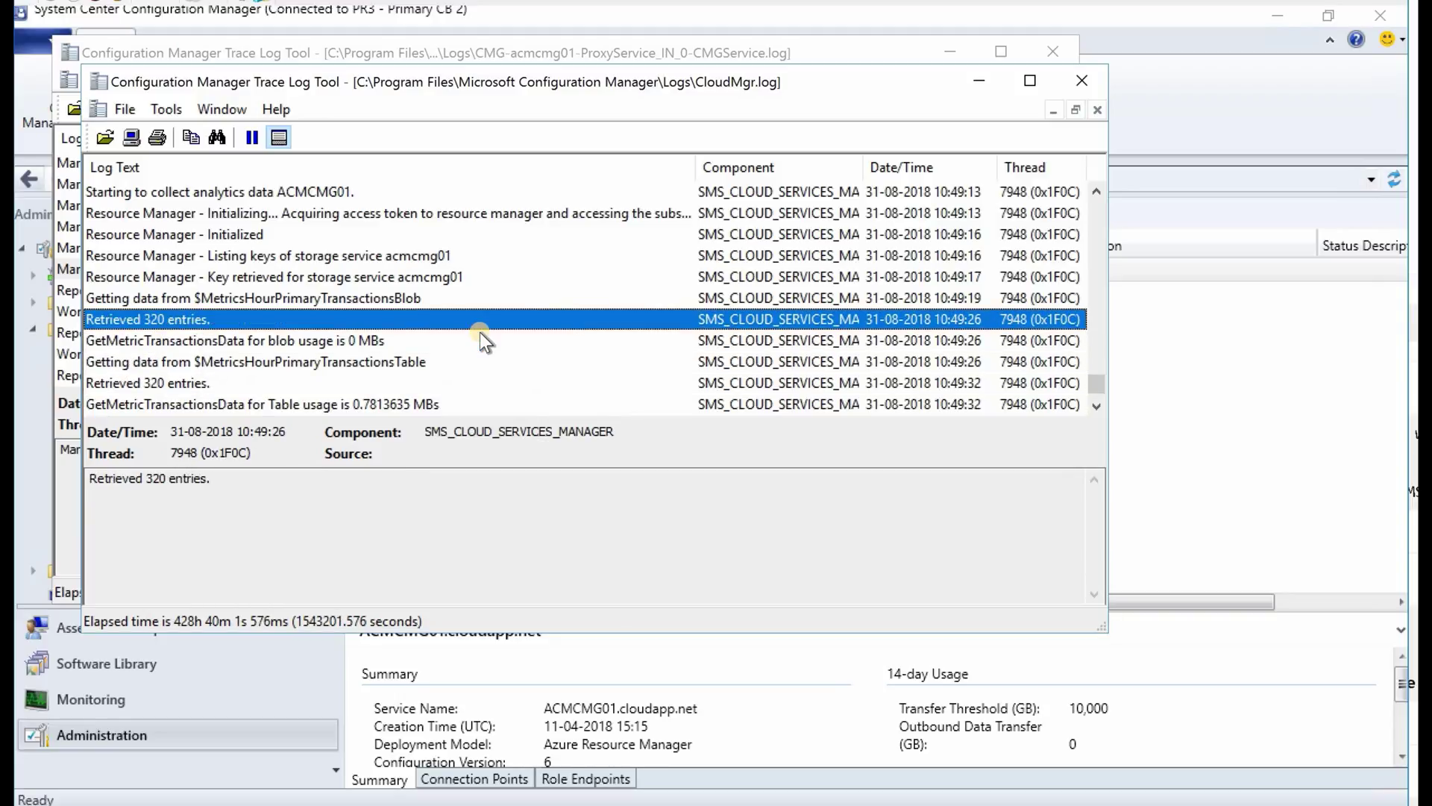
pyautogui.press('Up')
pyautogui.press('Up')
pyautogui.press('Up')
pyautogui.press('Up')
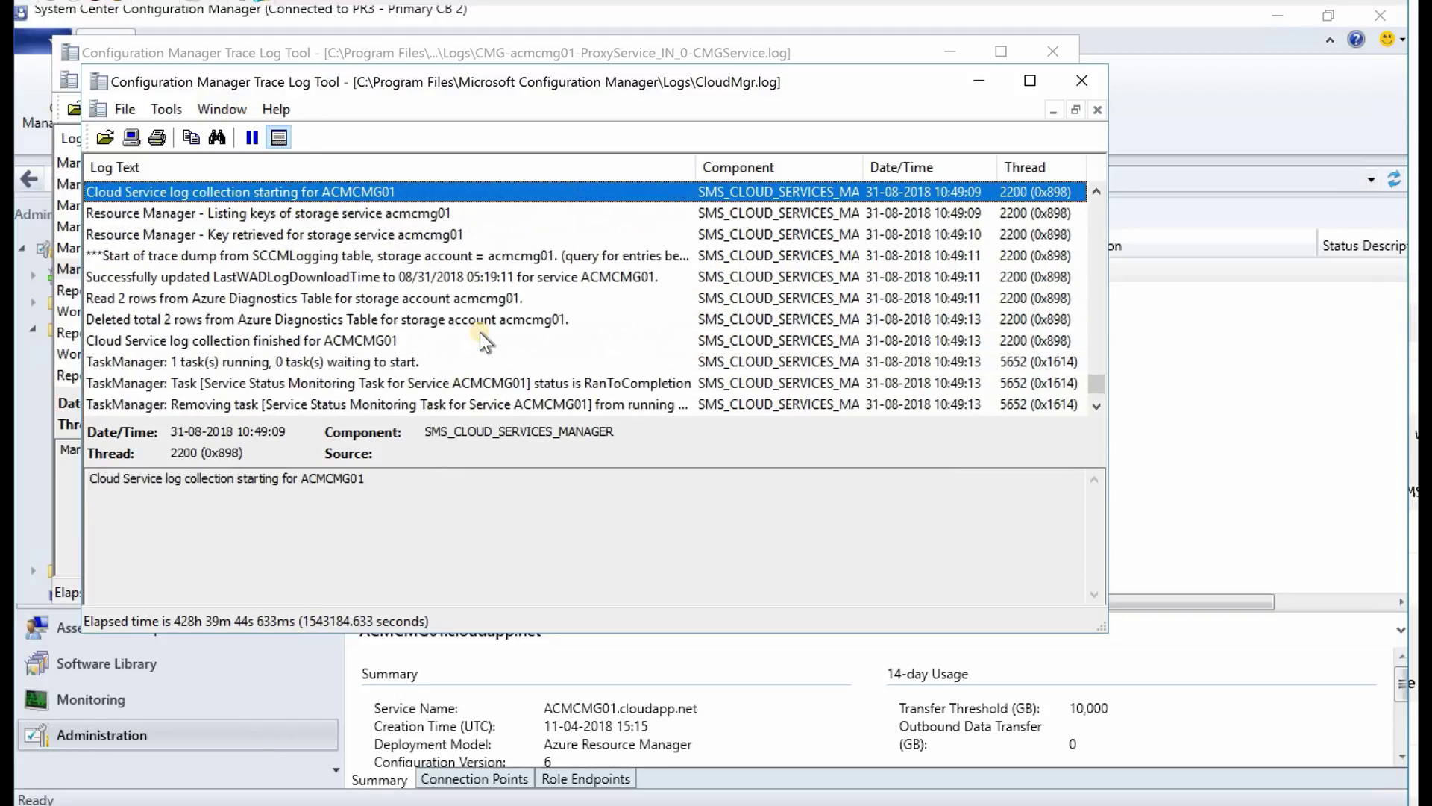
pyautogui.press('Down')
pyautogui.press('Down')
pyautogui.press('Down')
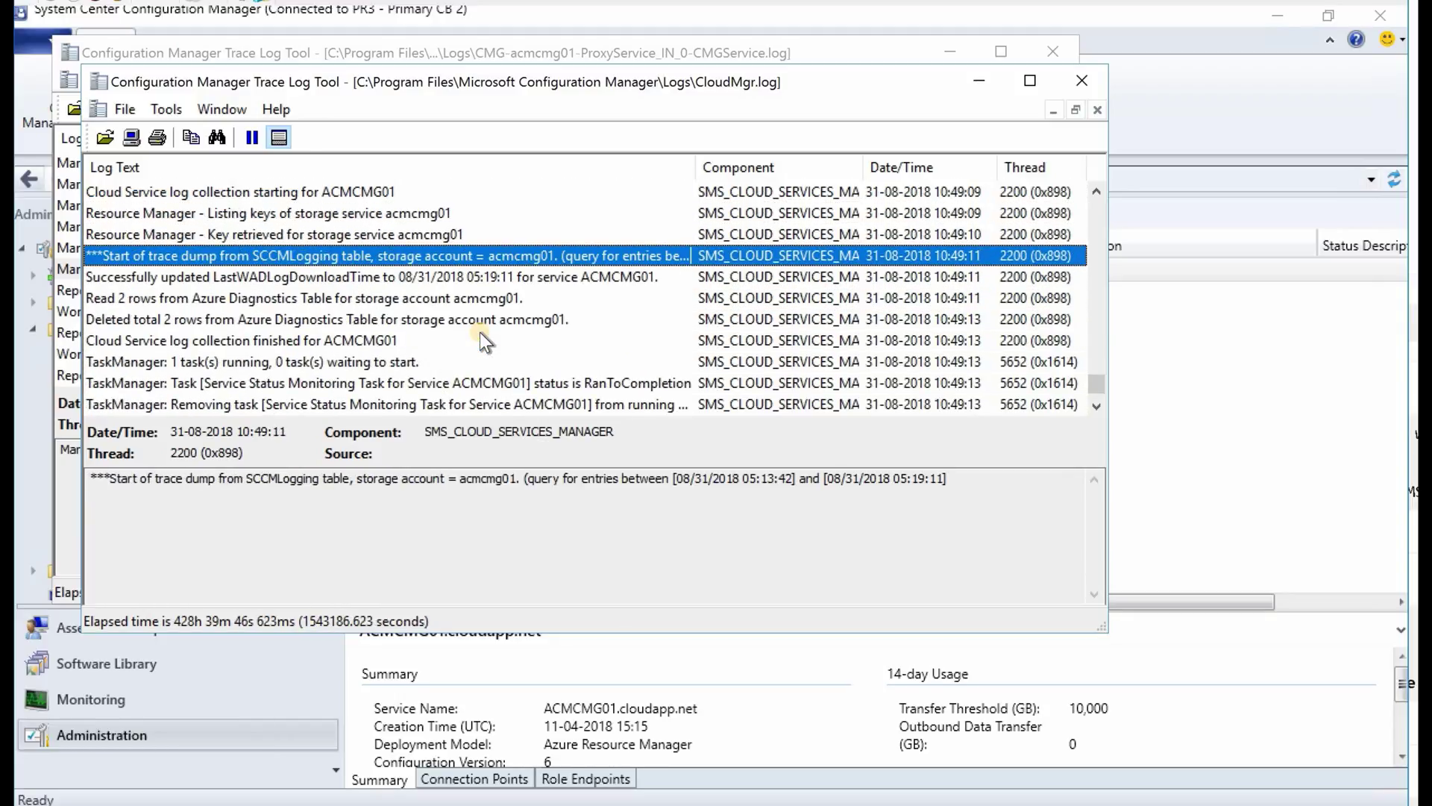
pyautogui.press('Up')
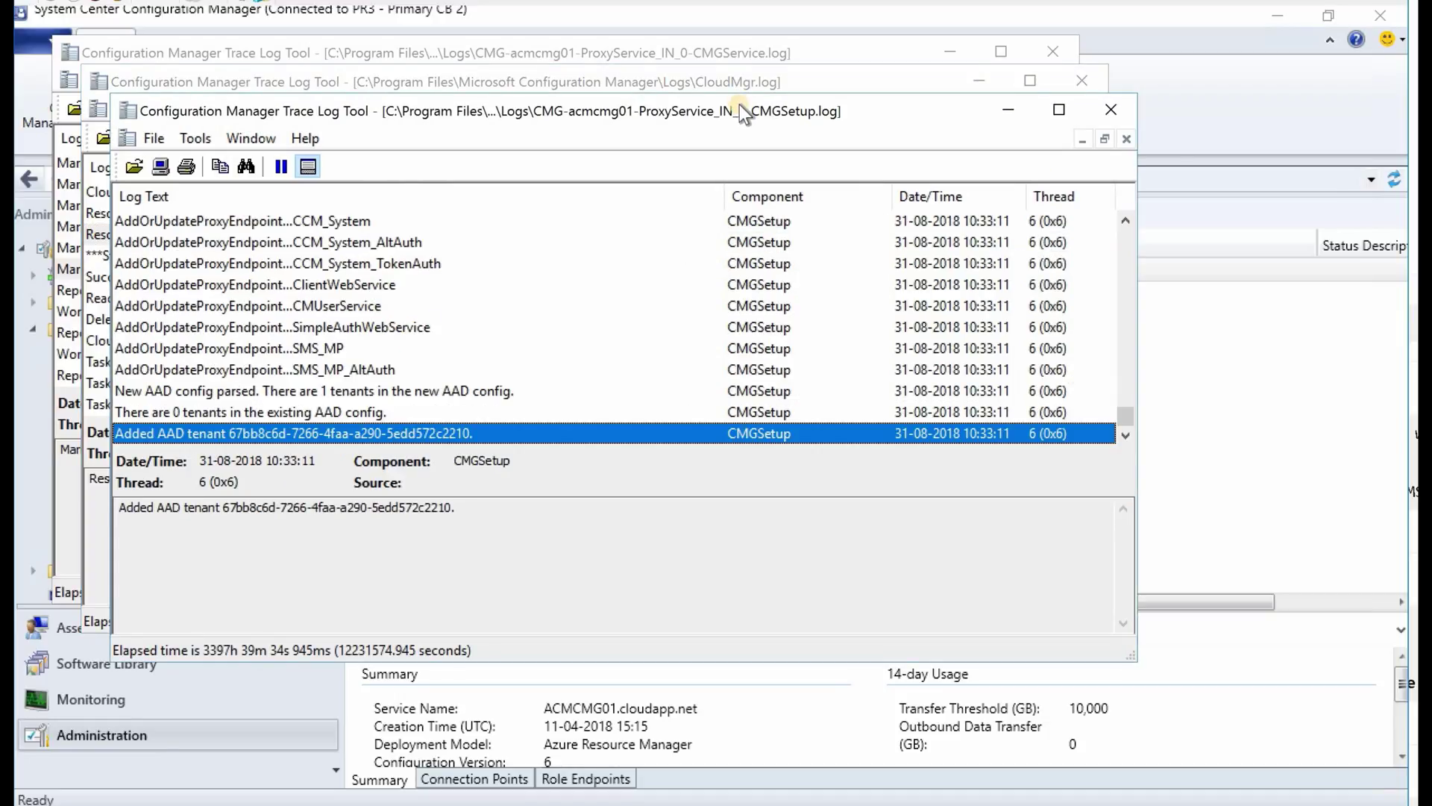
pyautogui.moveTo(742, 111); pyautogui.dragTo(803, 162)
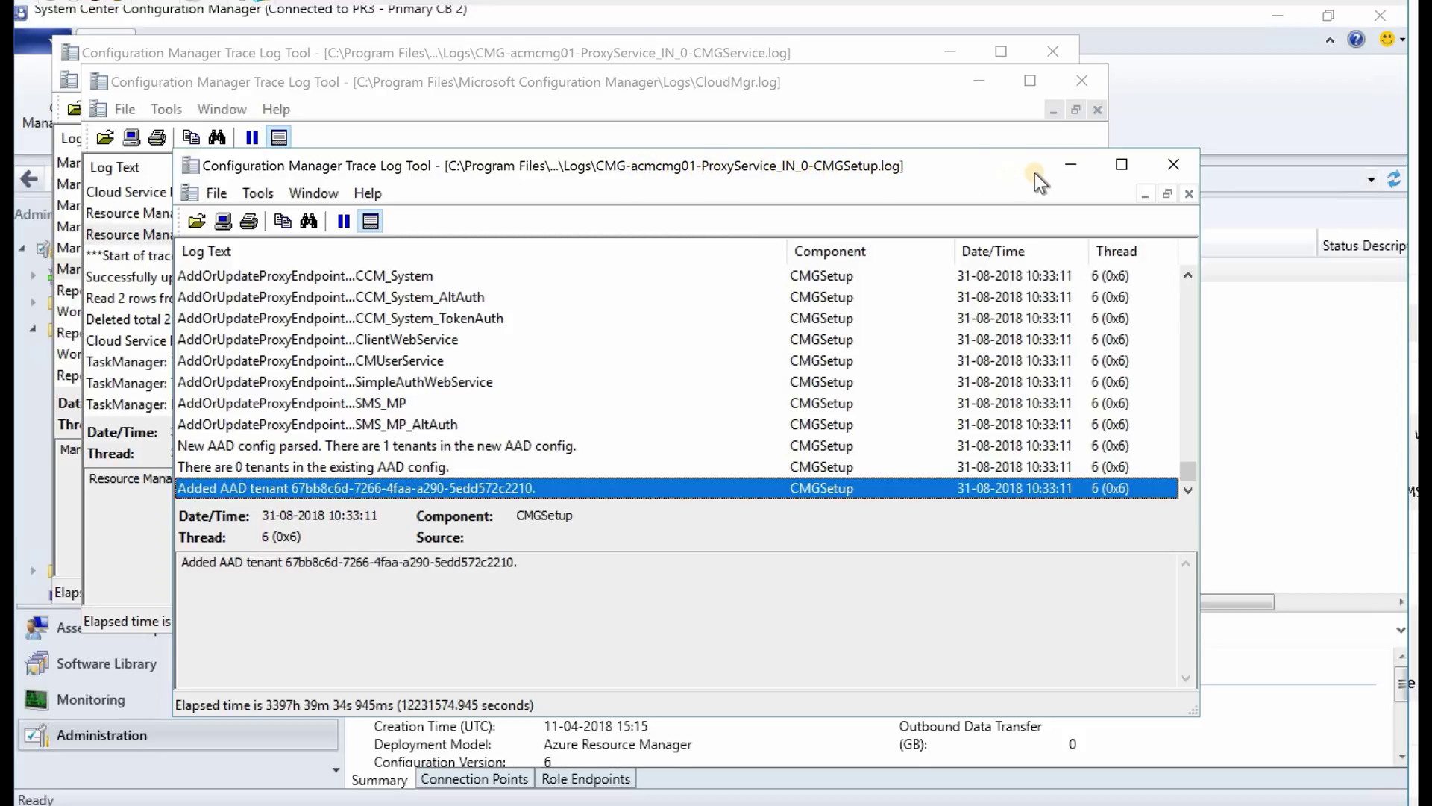
# Step: Confirm ACMCMG01 and its ProxyService instance are Running in Azure, then return to the console
pyautogui.click(1070, 166)
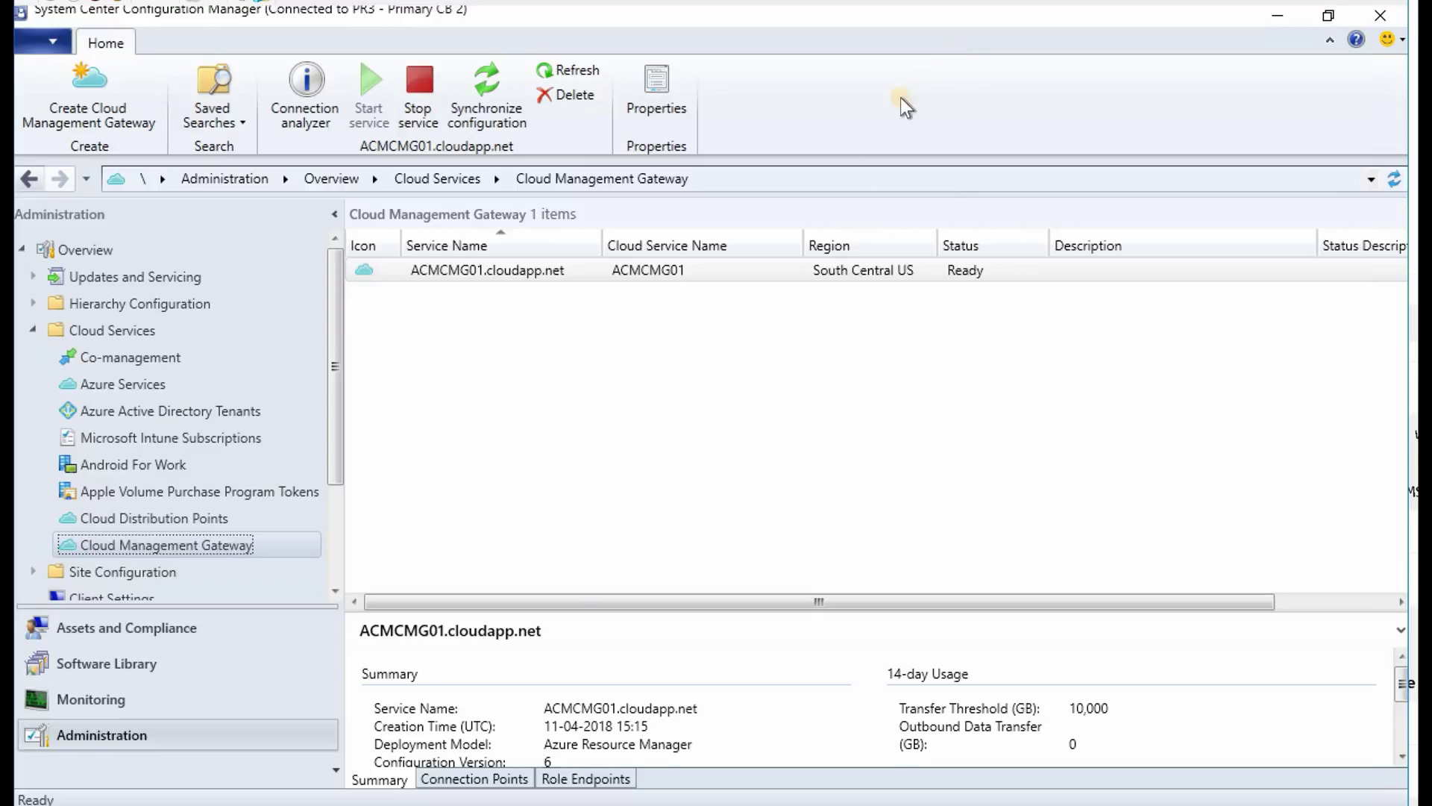
pyautogui.moveTo(479, 804)
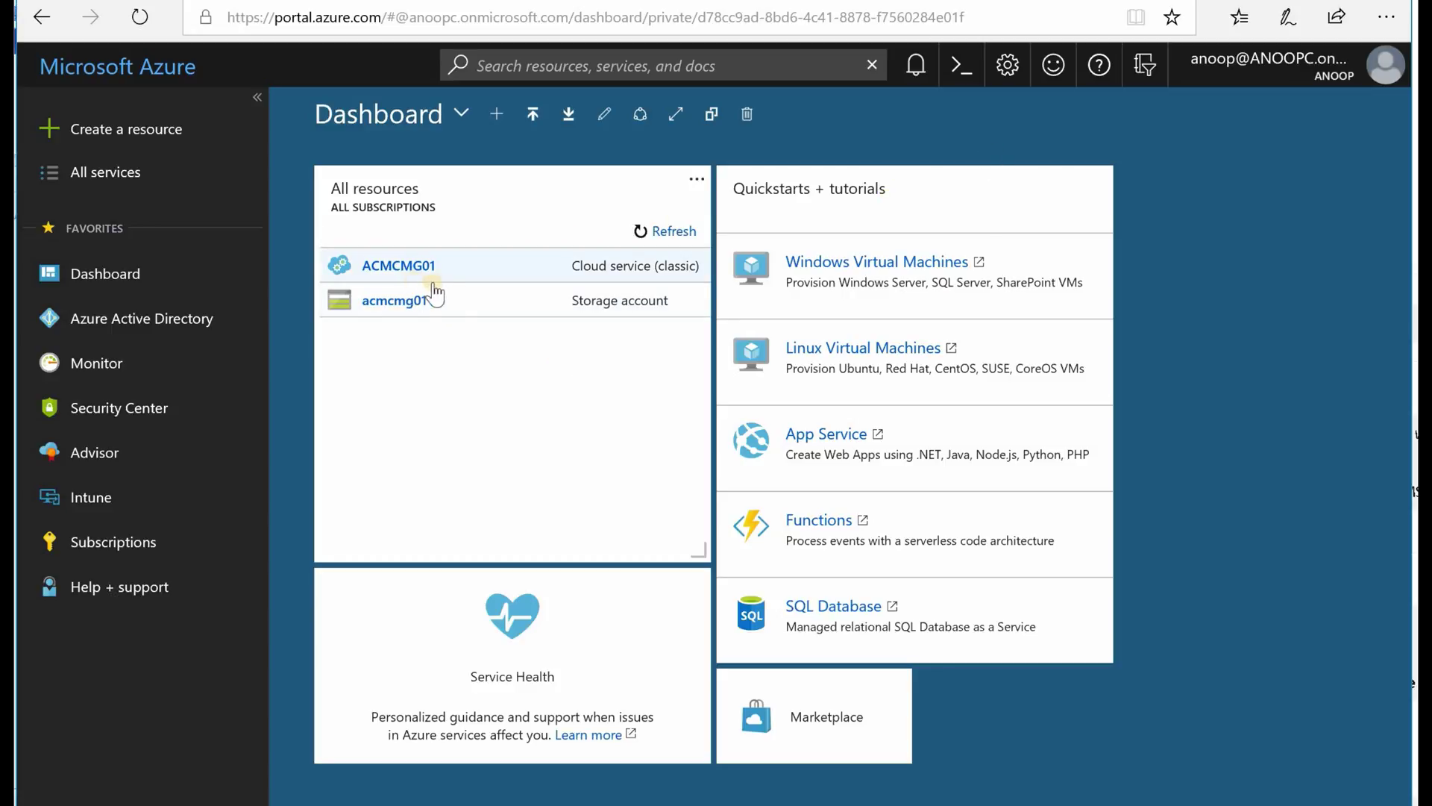
pyautogui.click(405, 268)
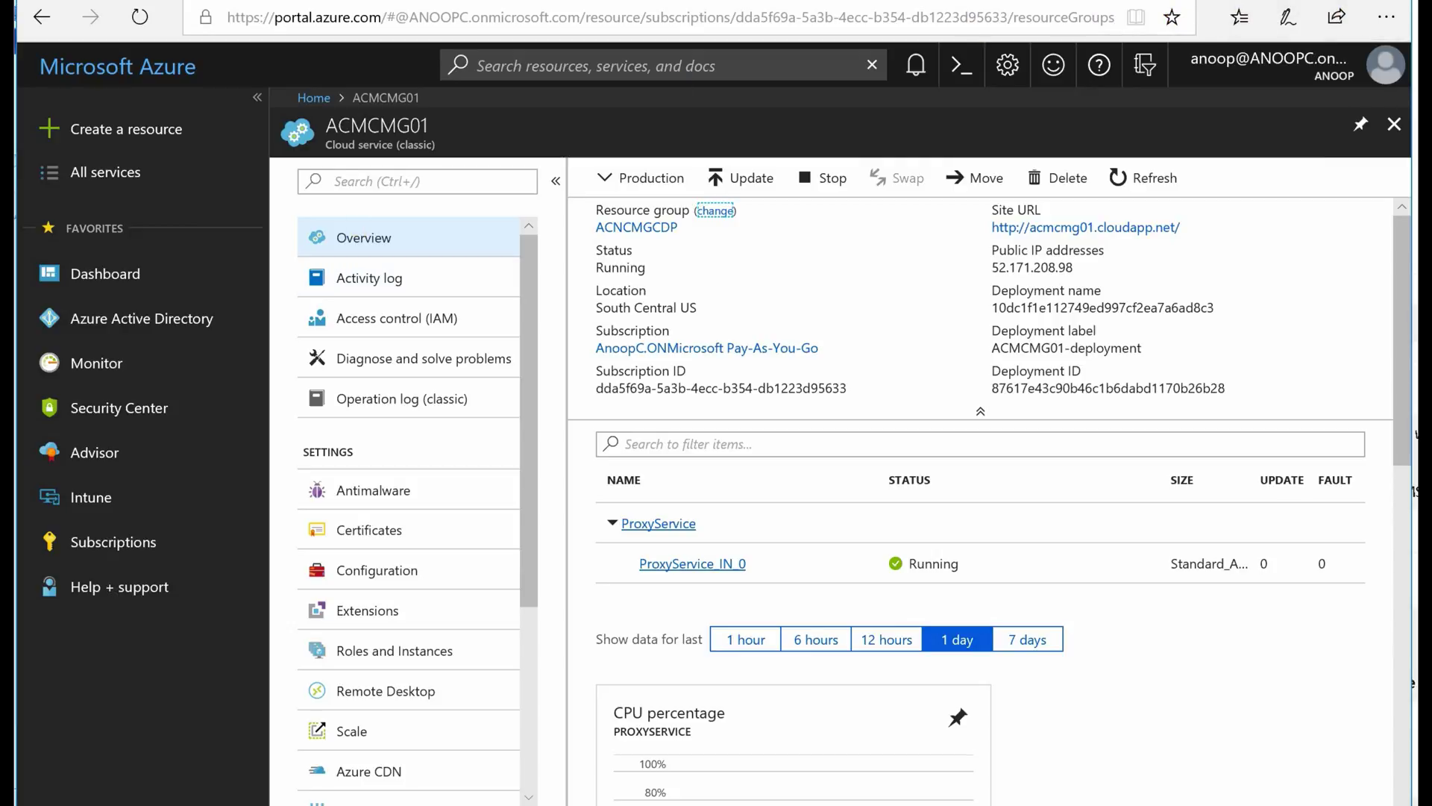
pyautogui.click(485, 802)
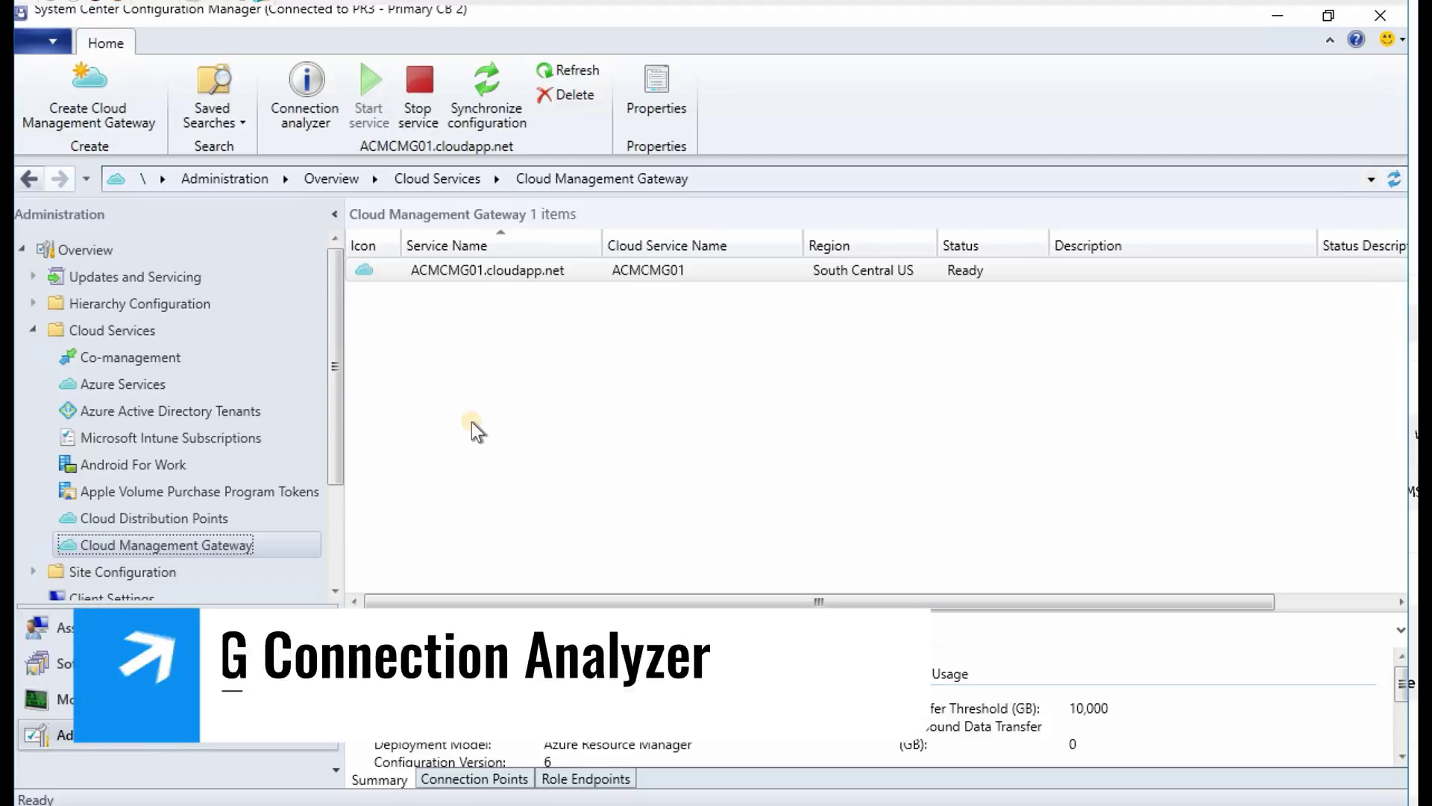
# Step: Open the gateway connection analyzer, try the ACNCMG01 certificate file, and cancel its password prompt
pyautogui.click(298, 100)
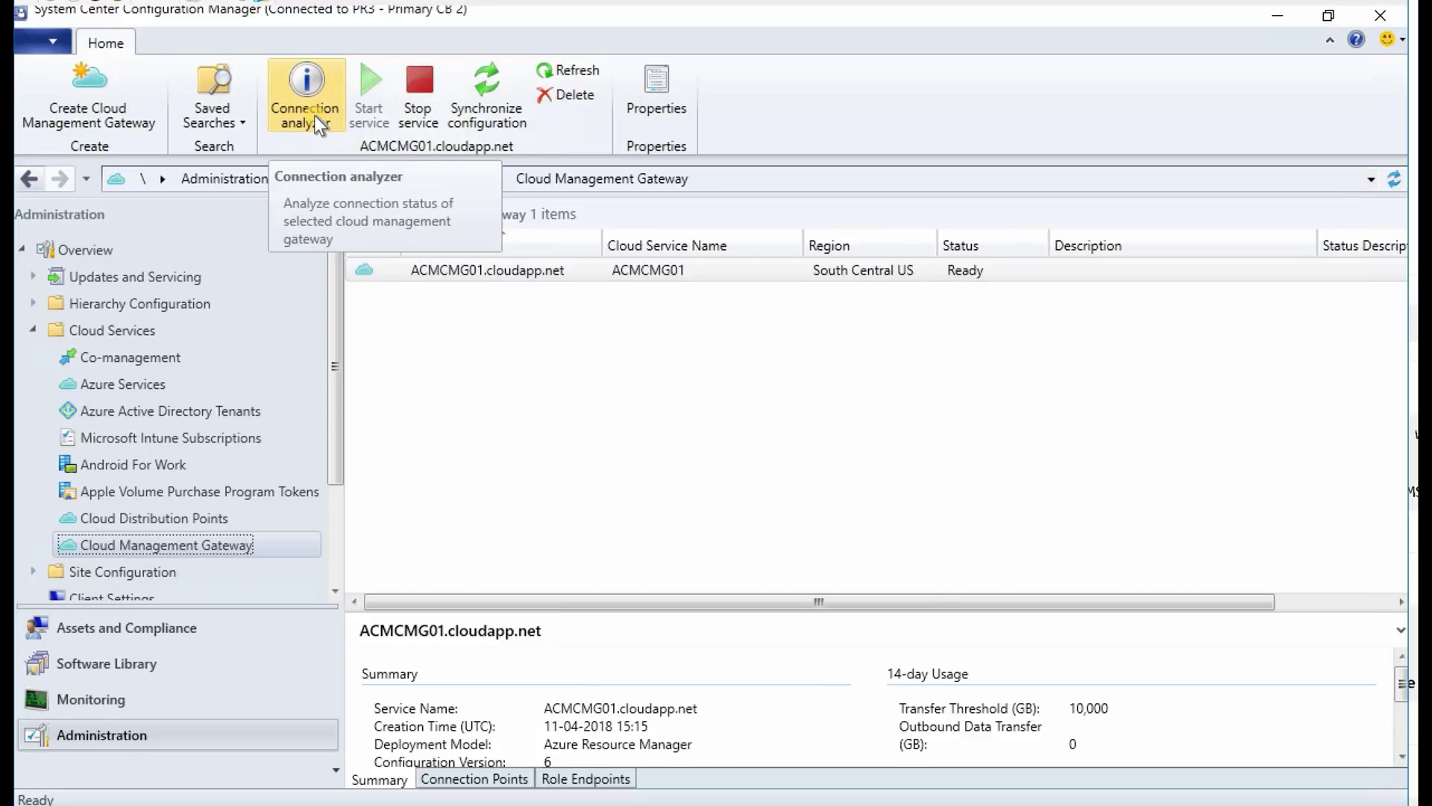
pyautogui.click(315, 115)
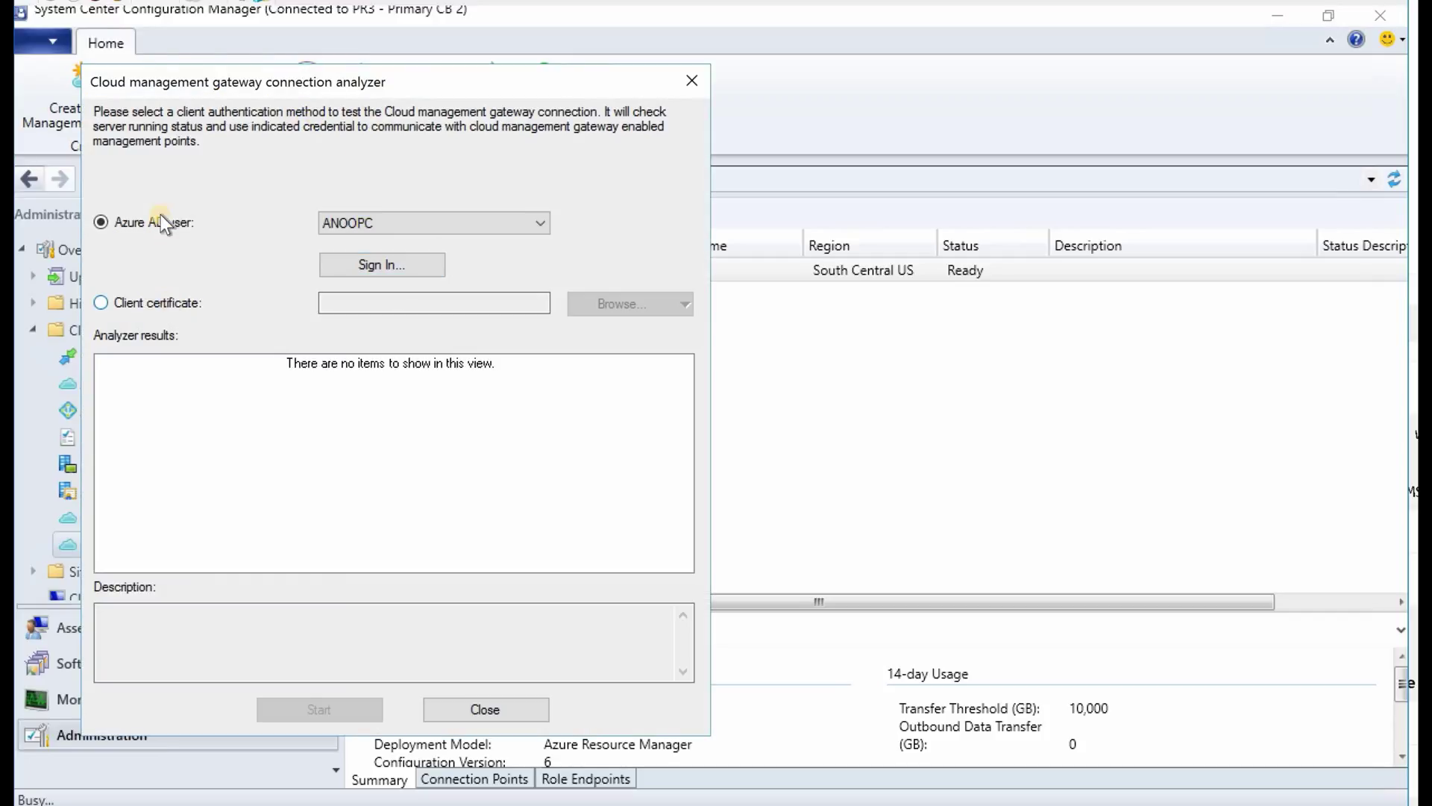
pyautogui.click(170, 307)
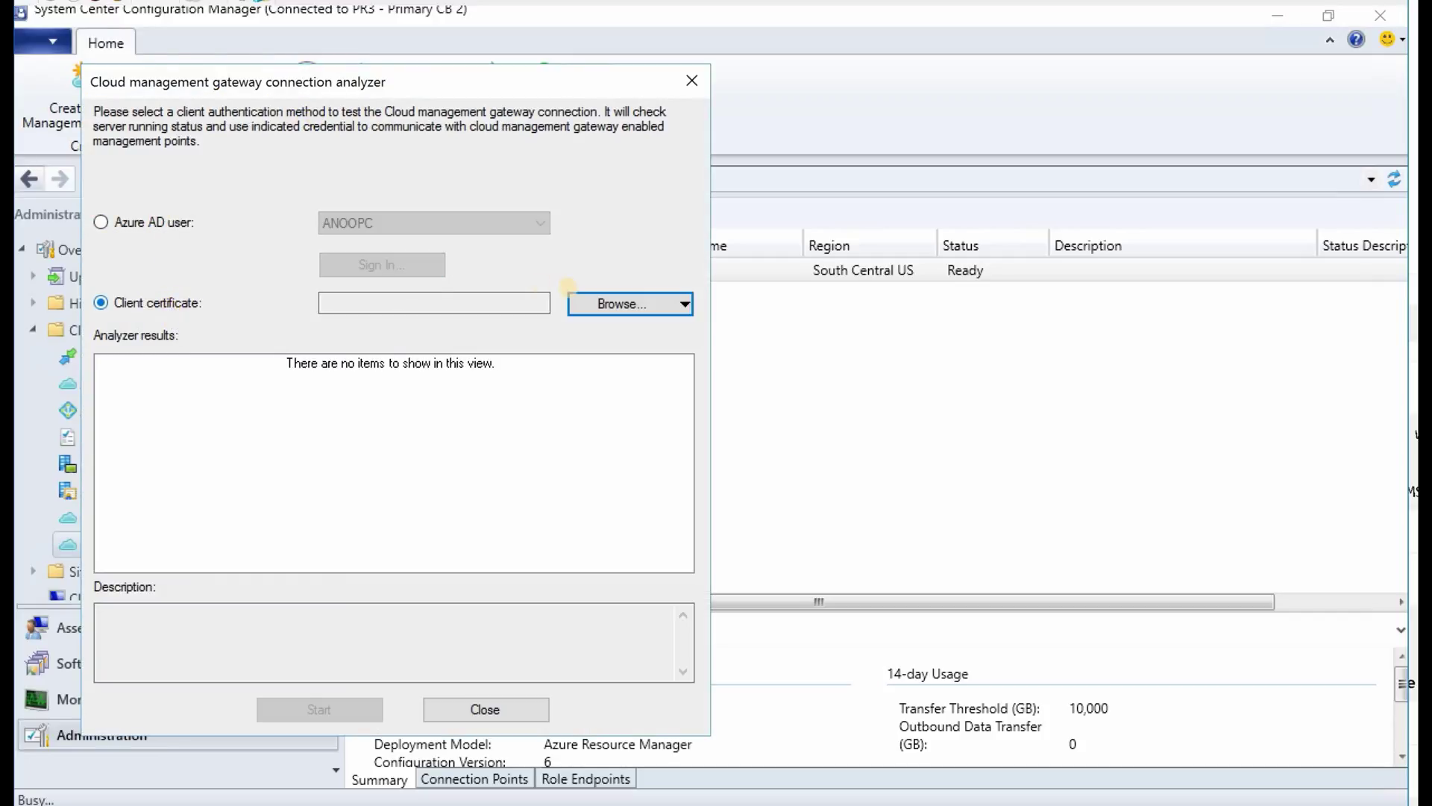
pyautogui.click(612, 303)
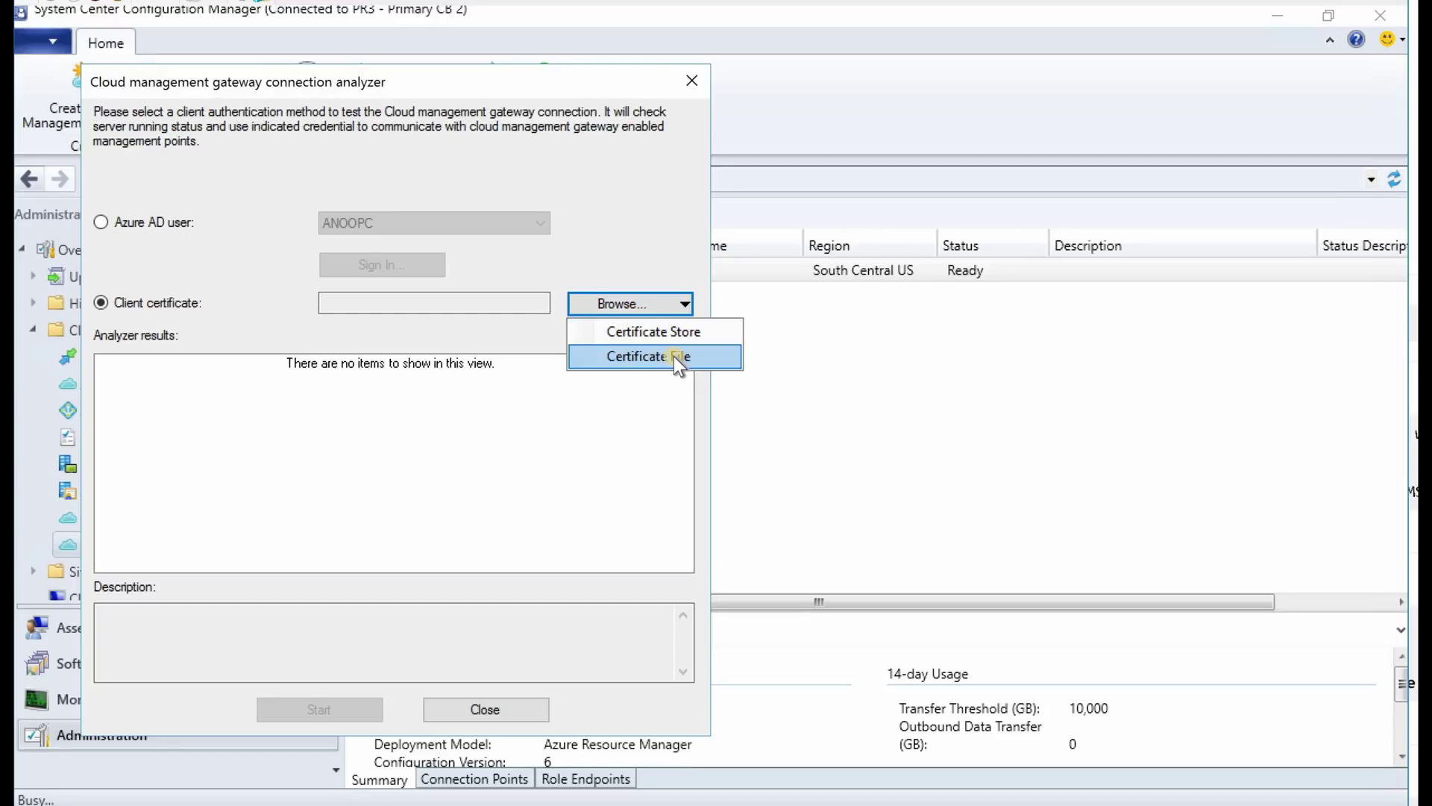
pyautogui.click(674, 356)
pyautogui.click(365, 349)
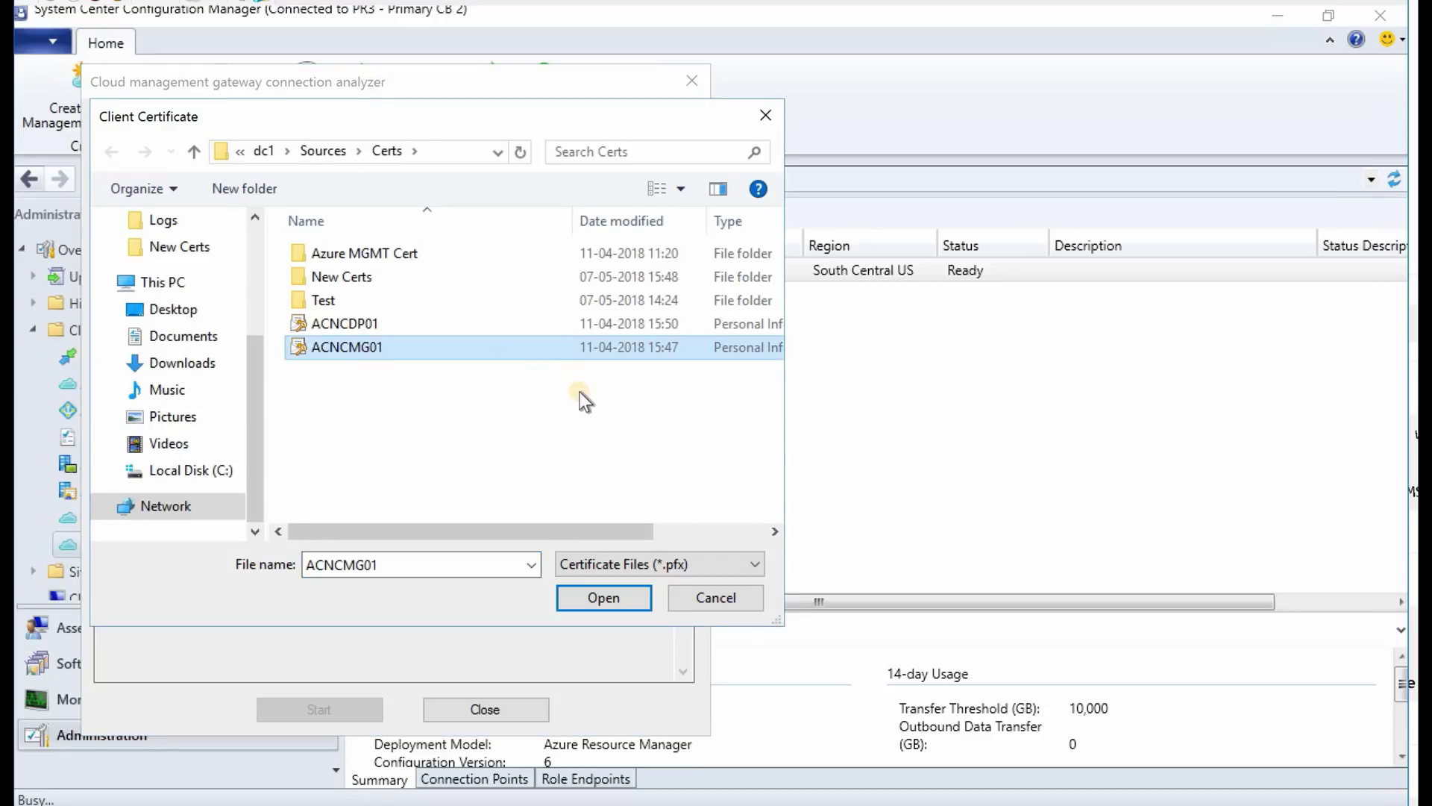
pyautogui.click(602, 598)
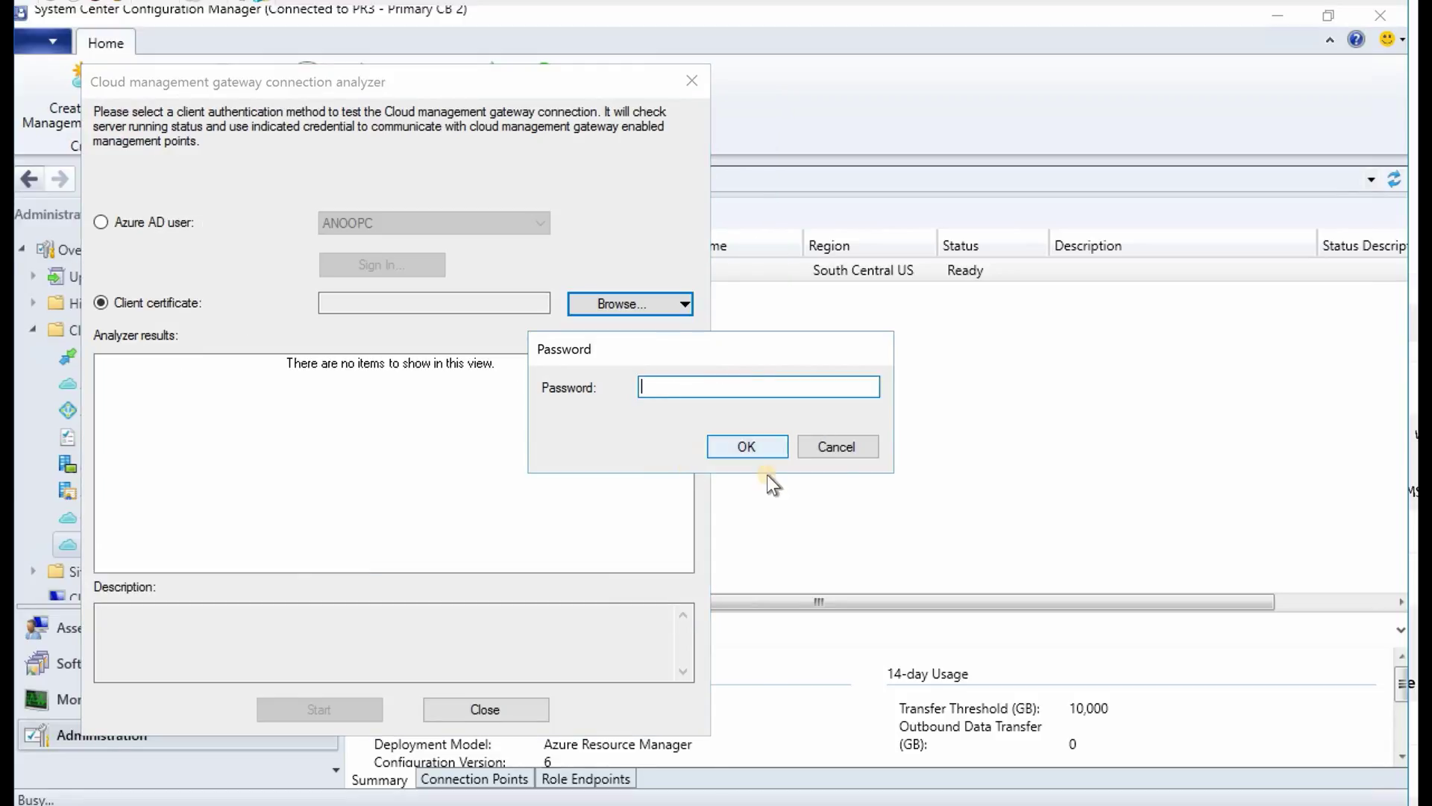
pyautogui.click(836, 447)
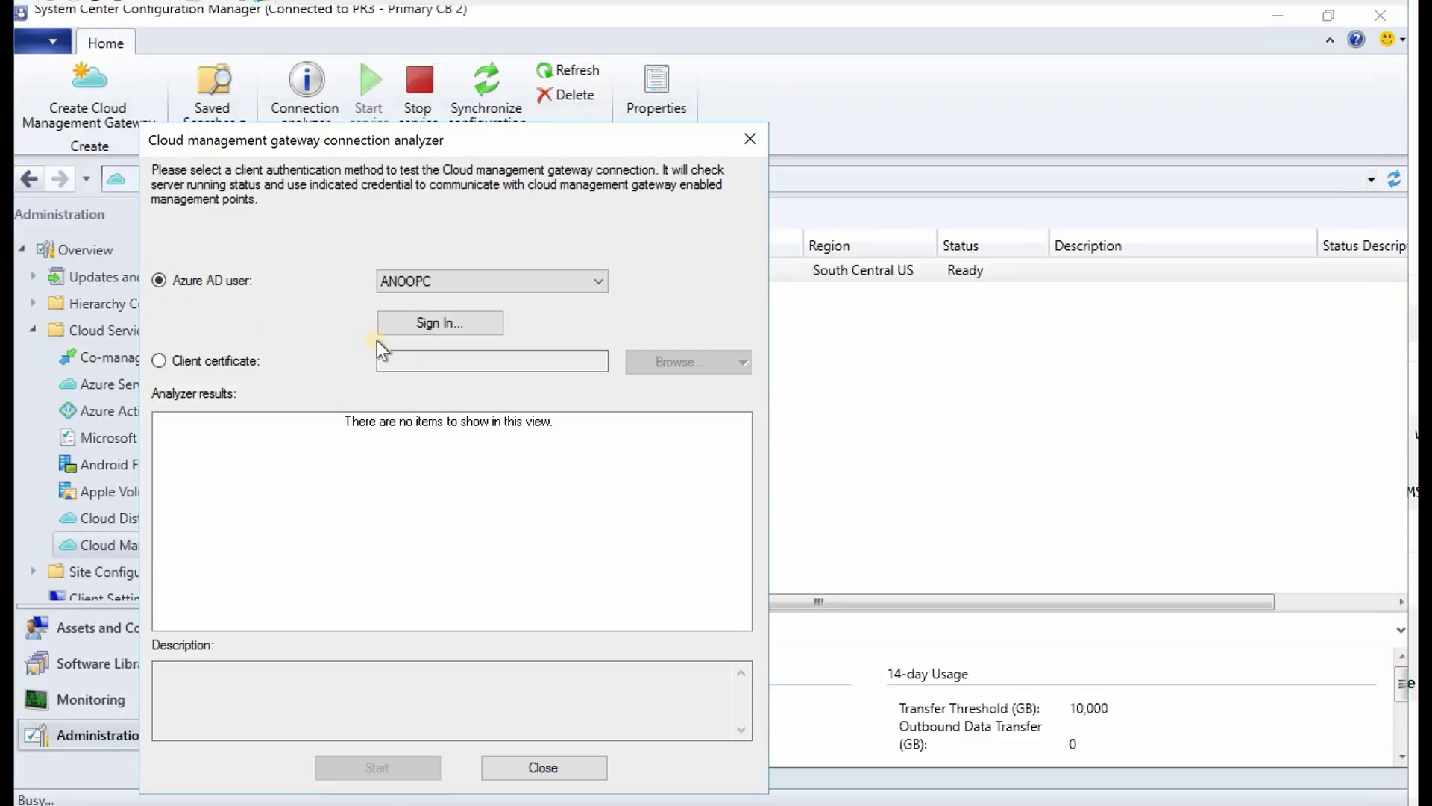
# Step: Sign in the Azure AD user with the account e-mail and password, then run the analysis
pyautogui.click(430, 323)
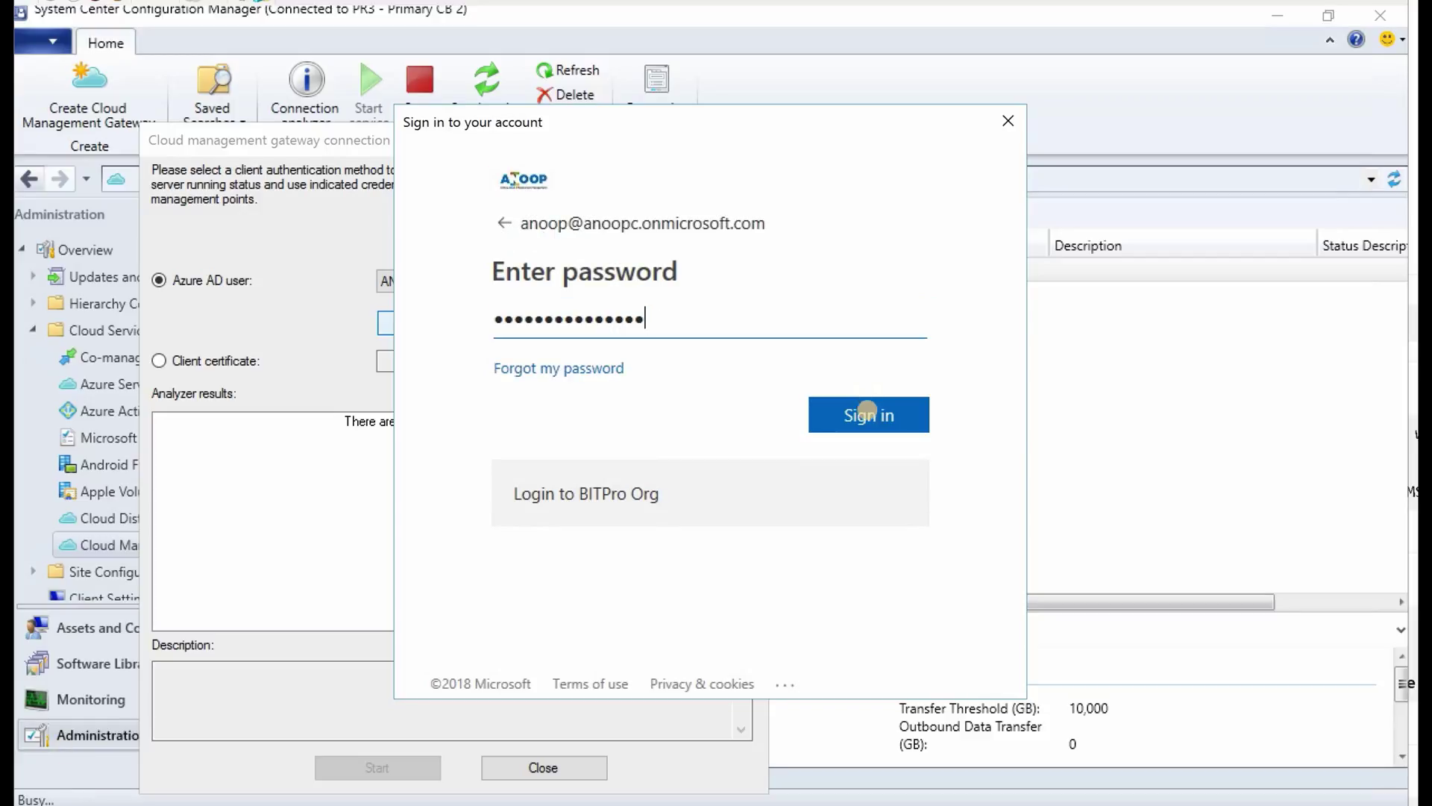
pyautogui.click(866, 414)
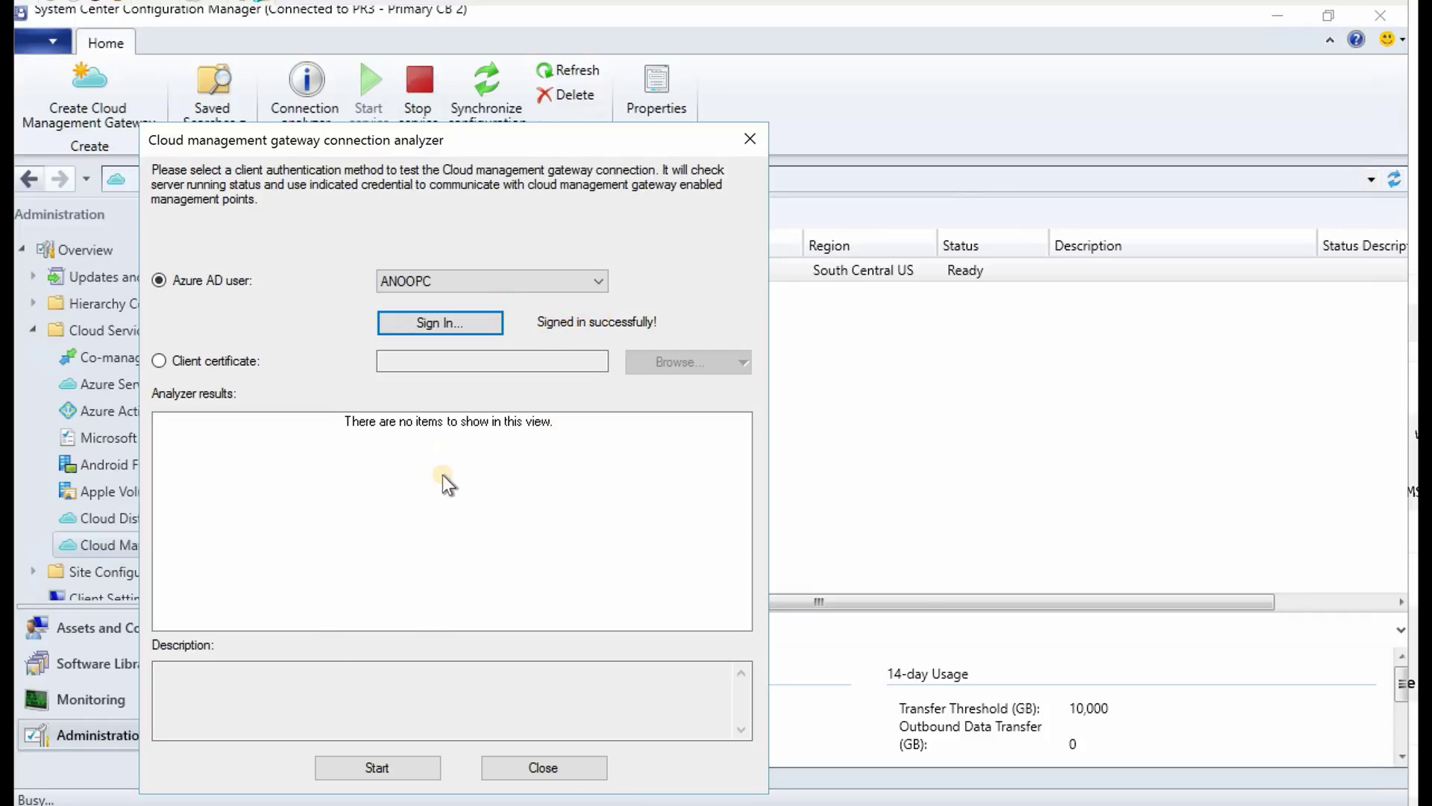
pyautogui.click(352, 772)
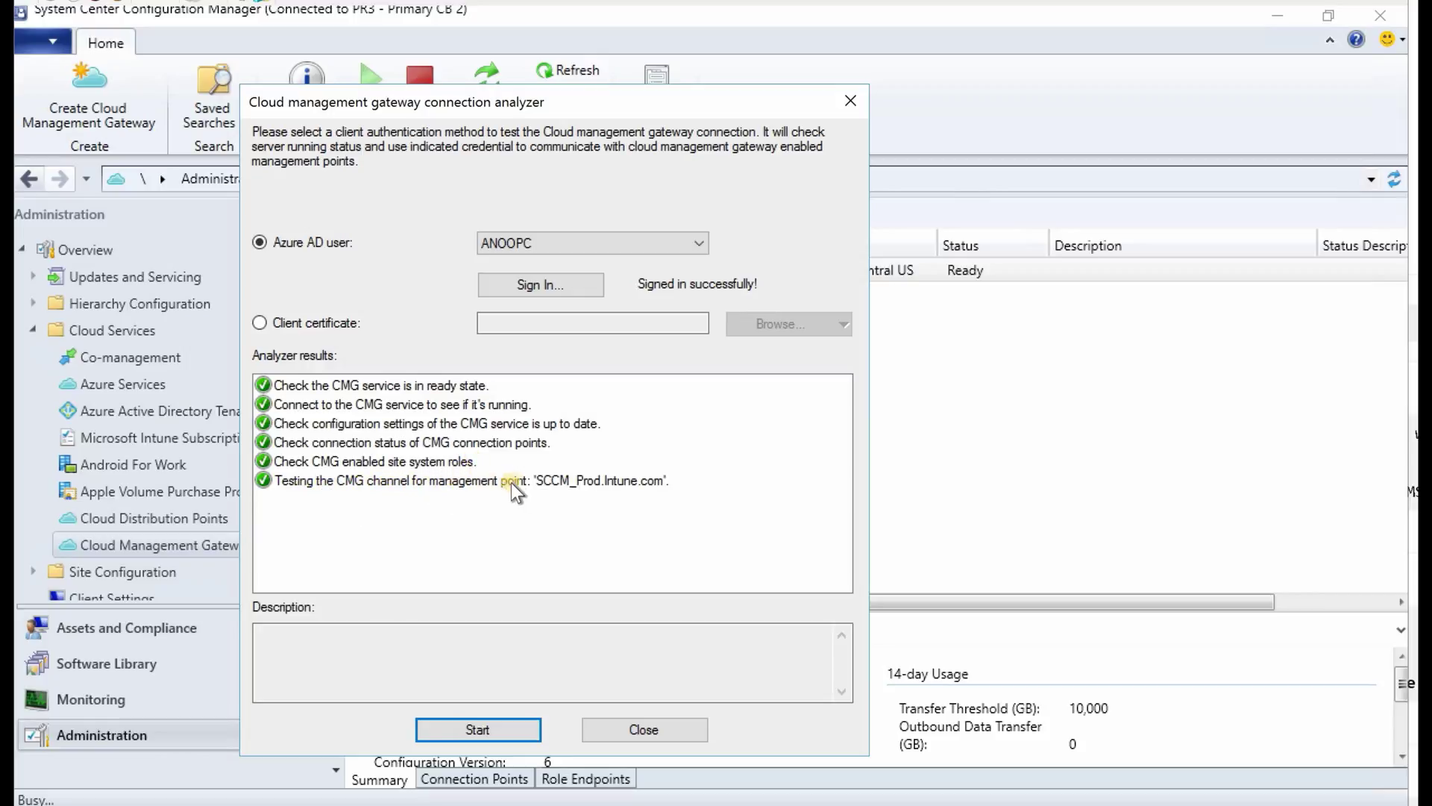
pyautogui.hotkey('alt', 'Tab')
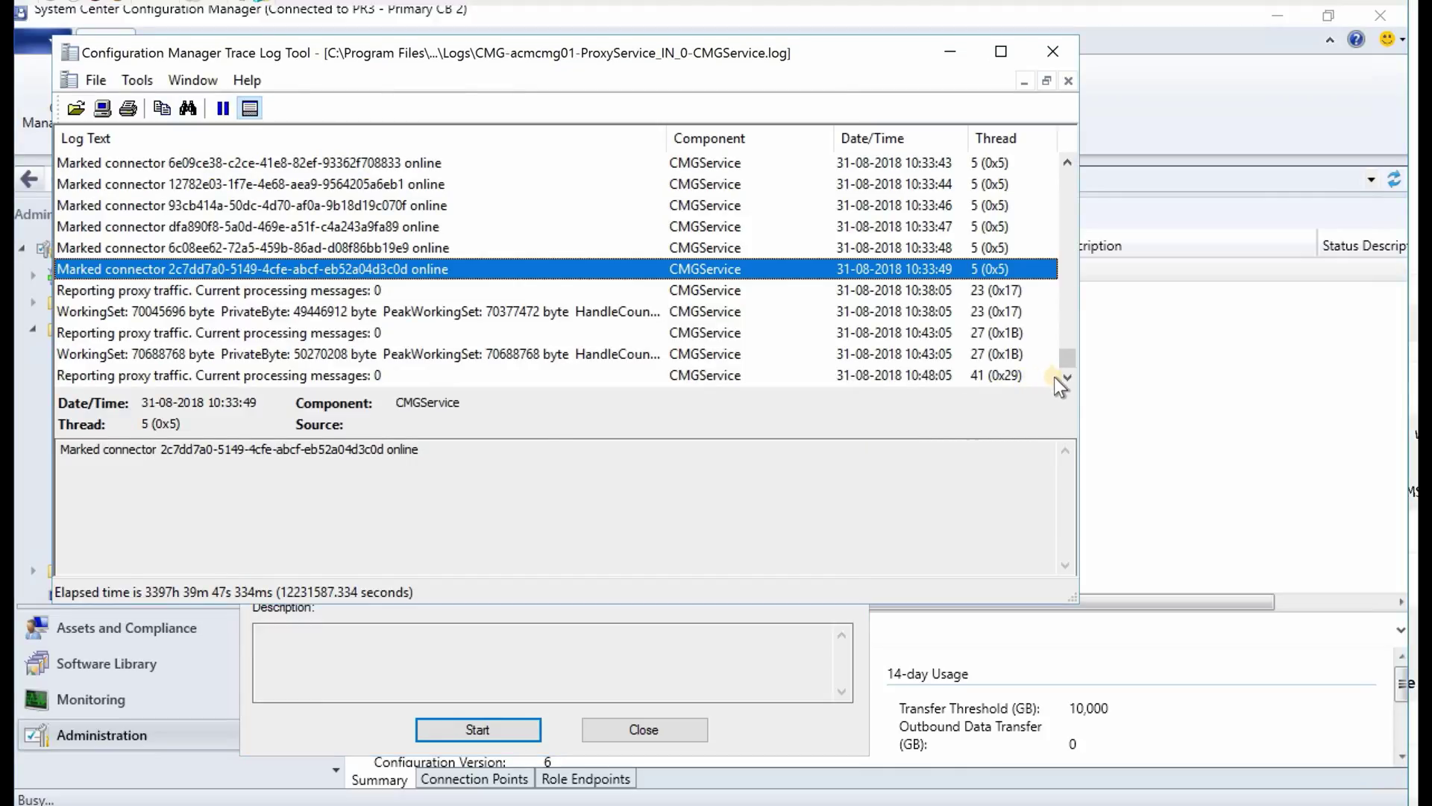
pyautogui.scroll(-2, 1054, 377)
pyautogui.click(951, 52)
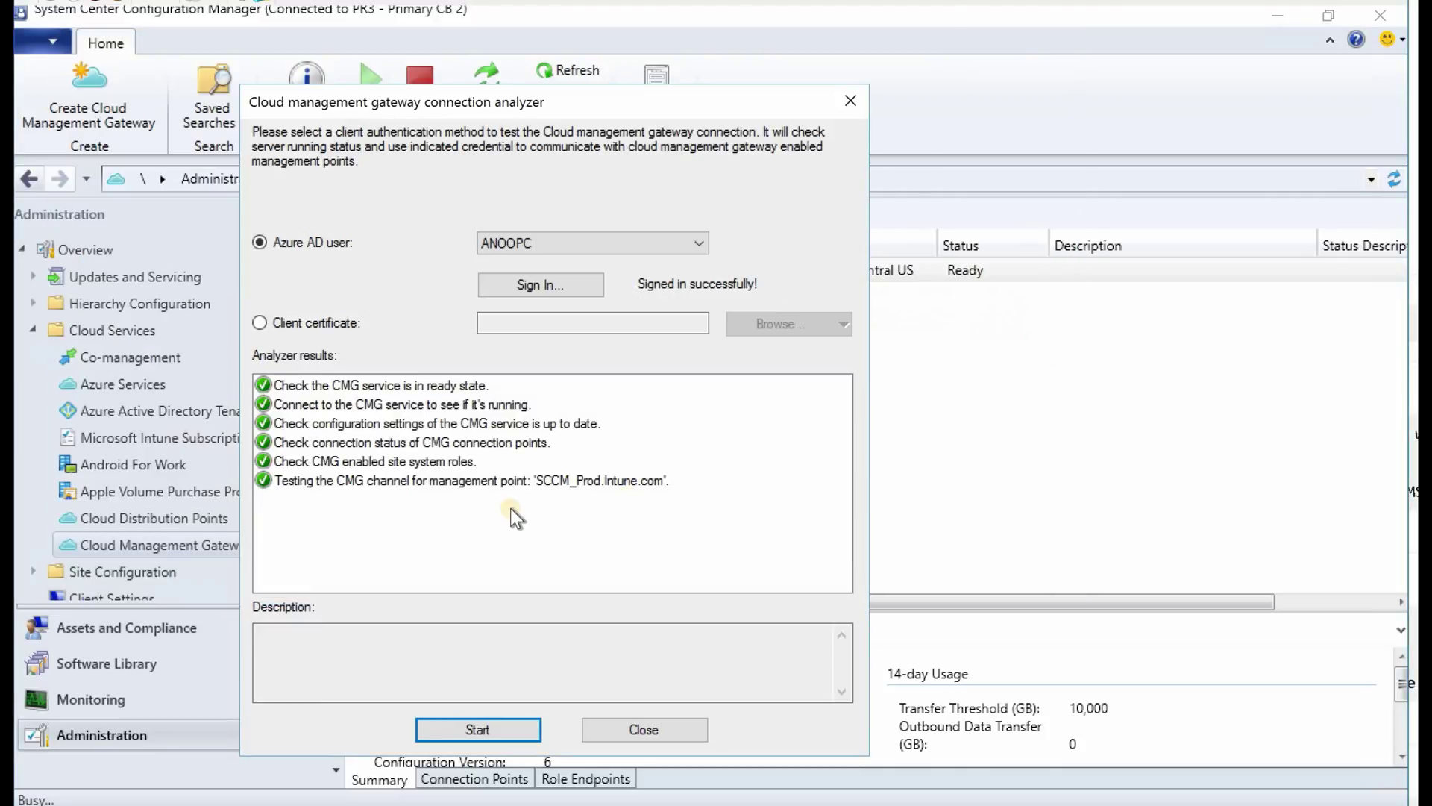